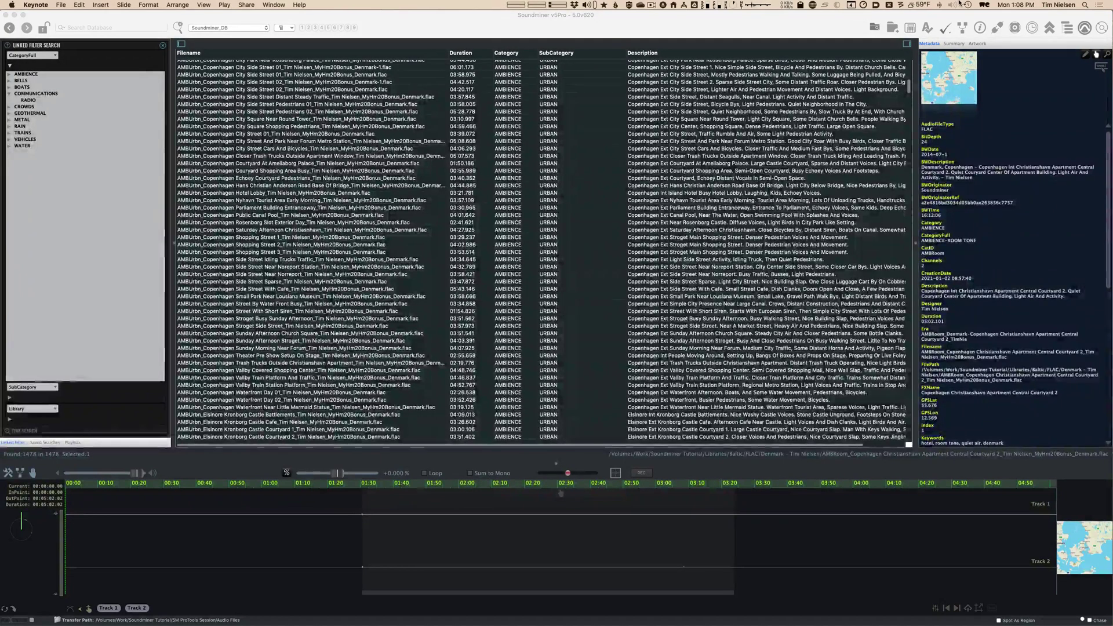
Choose the audio output device, then play Street By Water Front Busy from about 1:20.
left_click(952, 4)
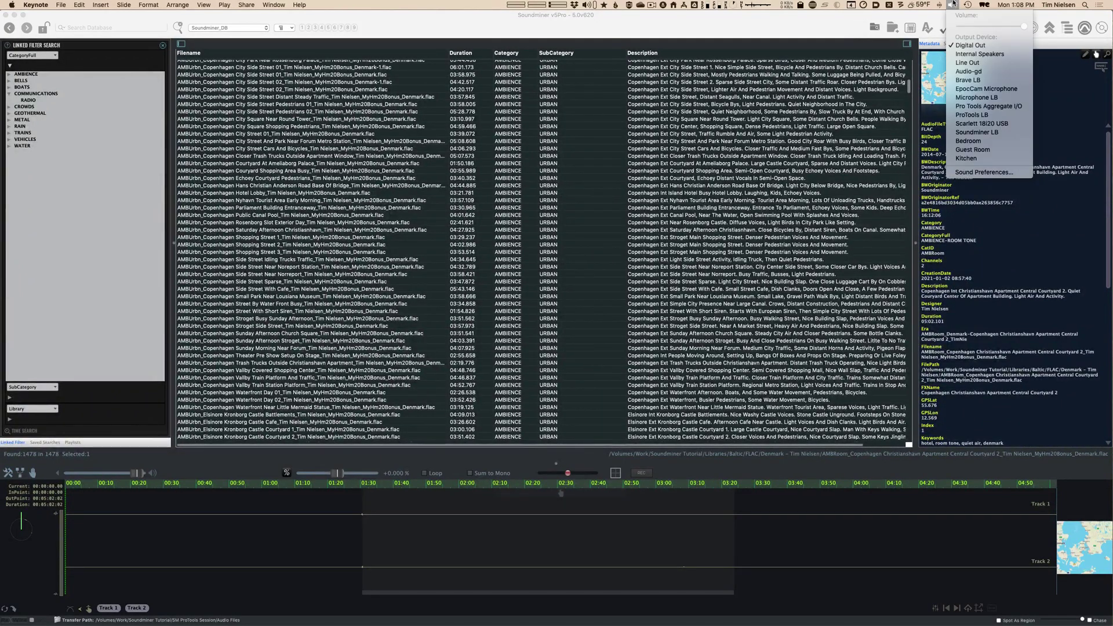
left_click(970, 45)
left_click(422, 165)
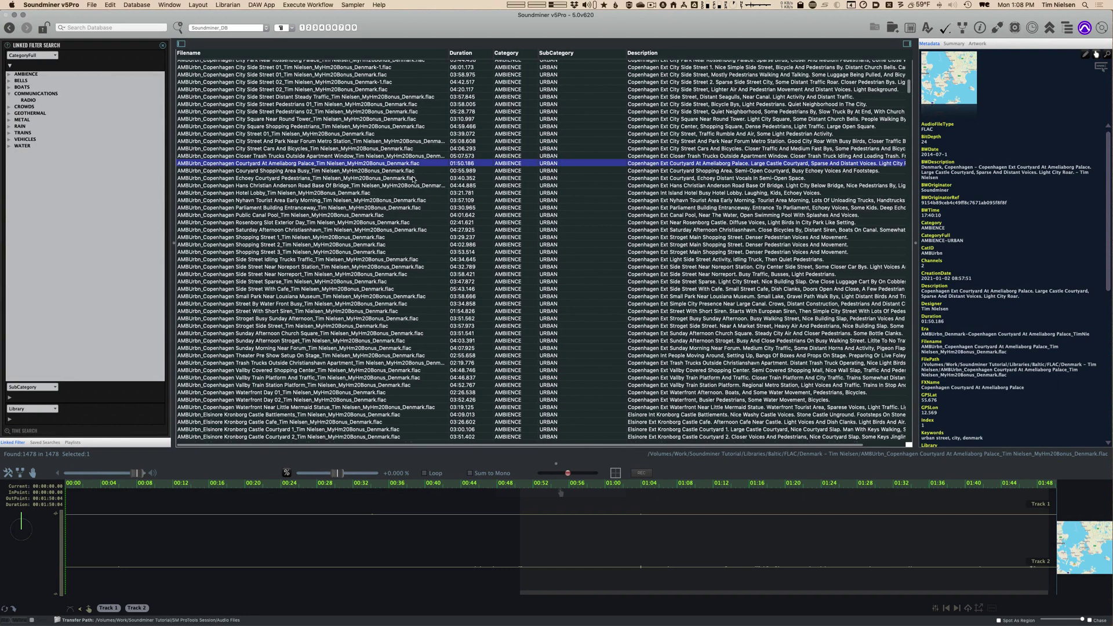
left_click(426, 303)
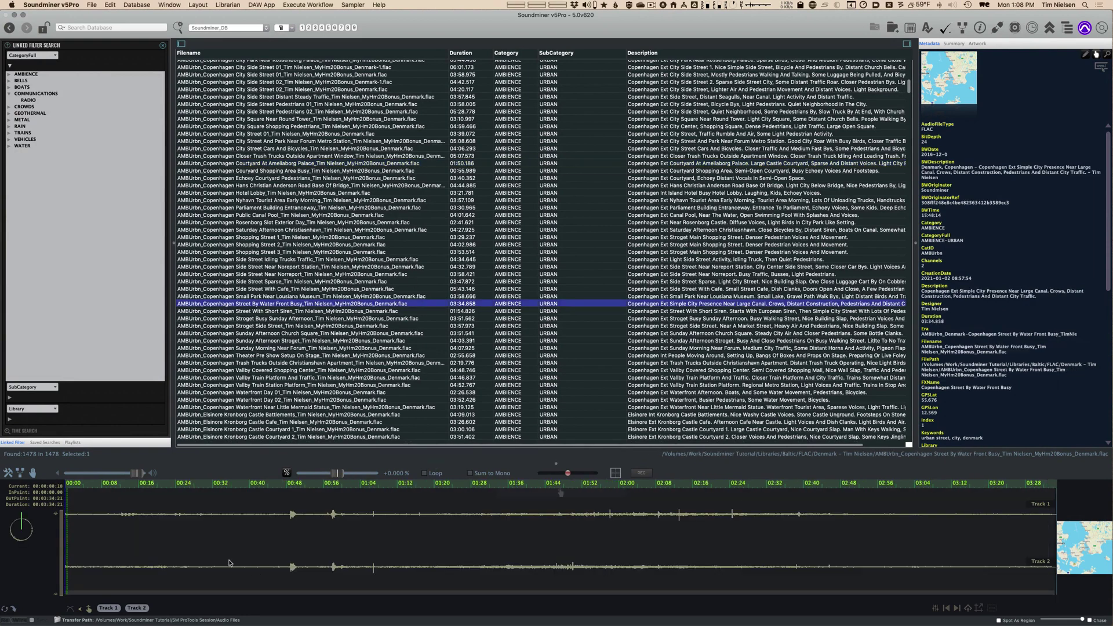
left_click(431, 538)
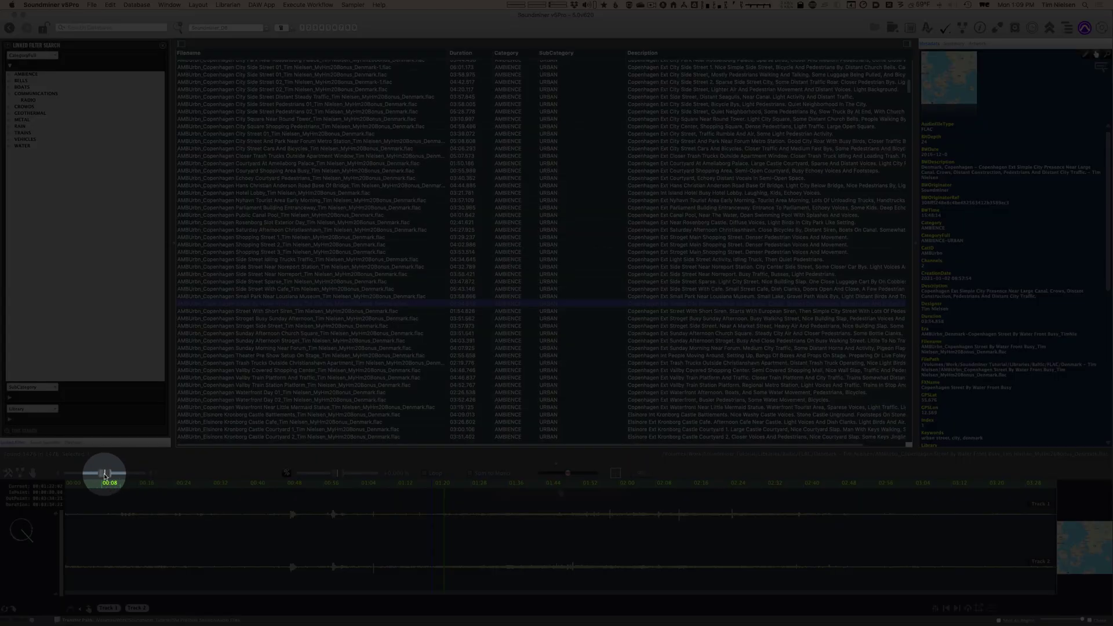
left_click_drag(104, 475, 138, 474)
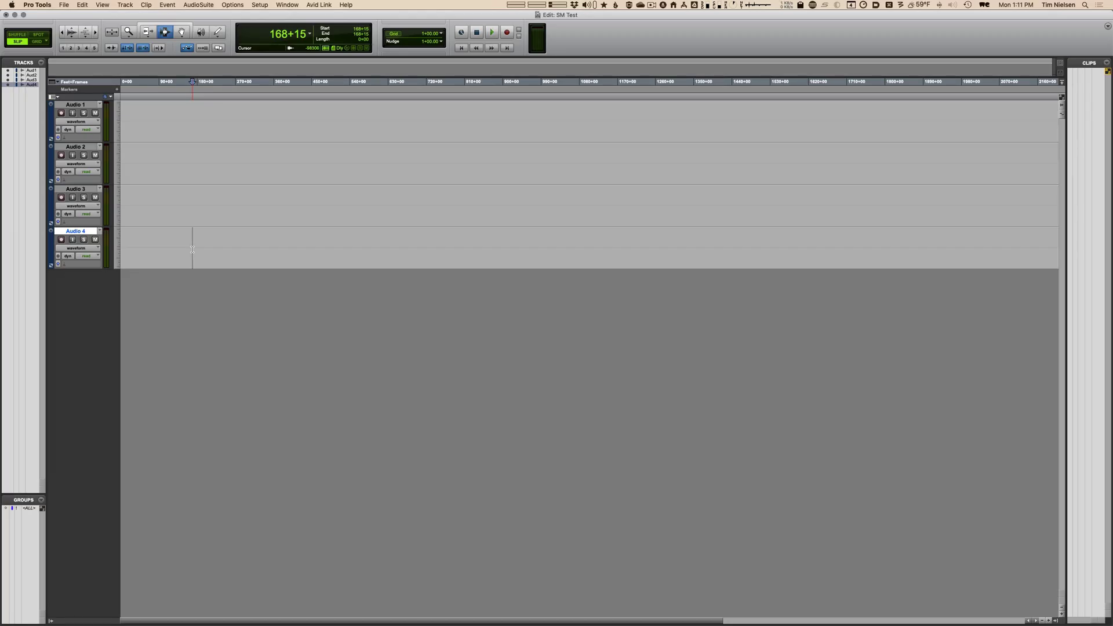
Start a new track after Audio 4 with 5.1 format and Aux Input type.
left_click(223, 249)
key("super+shift+n")
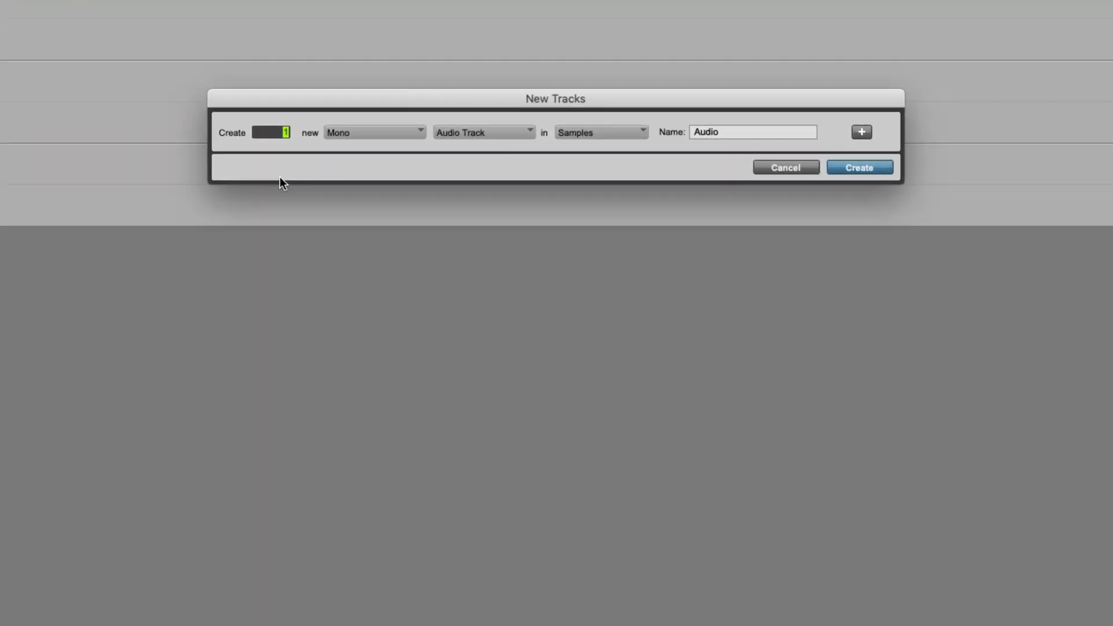
left_click(463, 221)
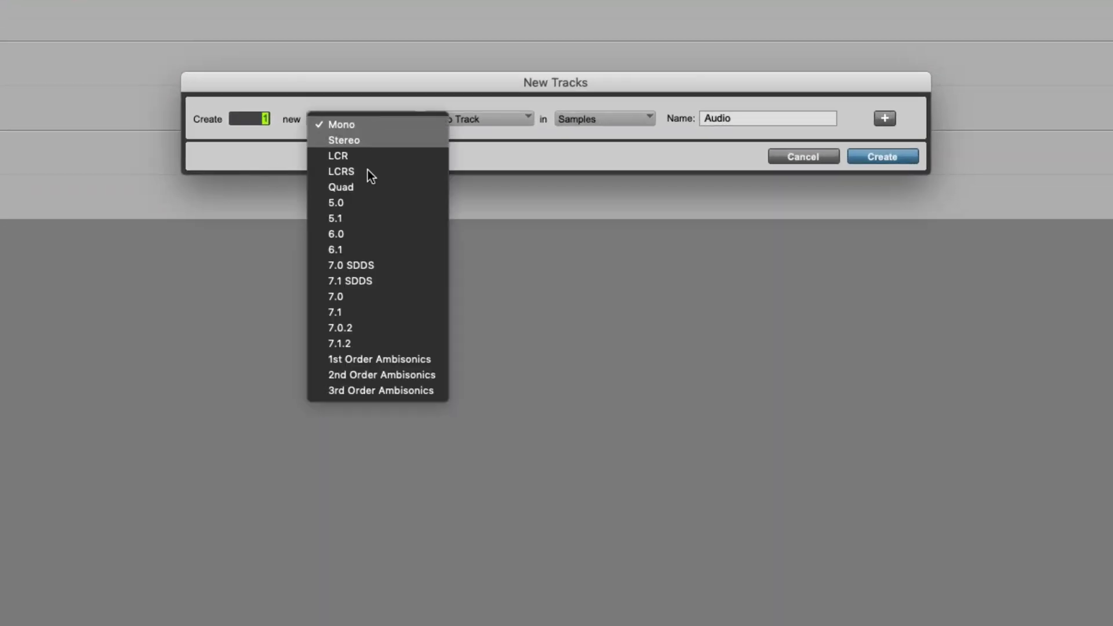
left_click(363, 219)
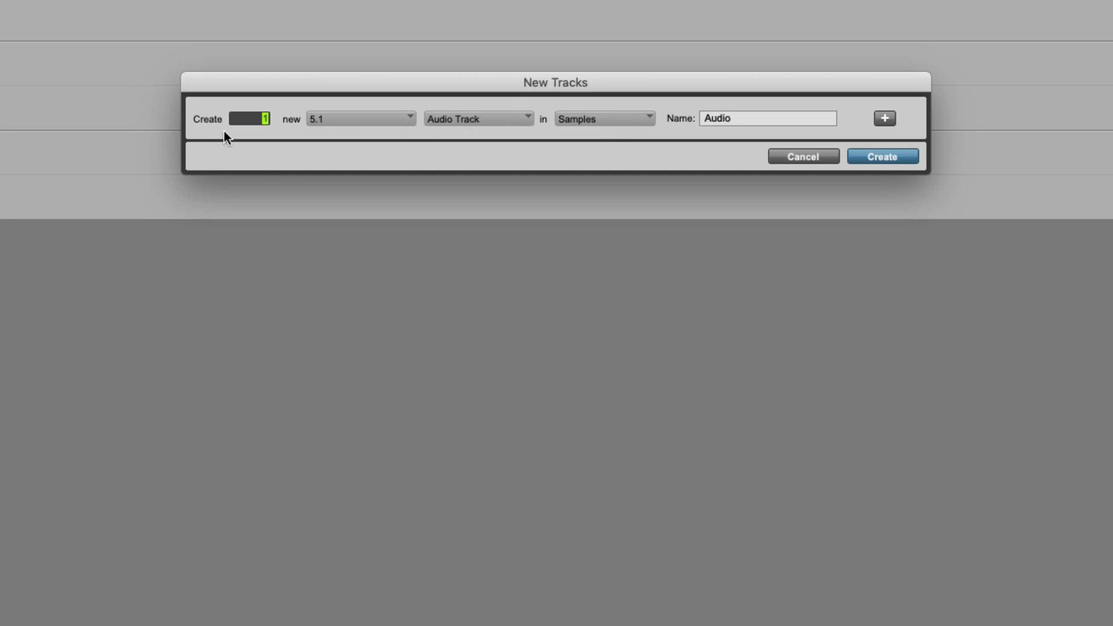
left_click(487, 119)
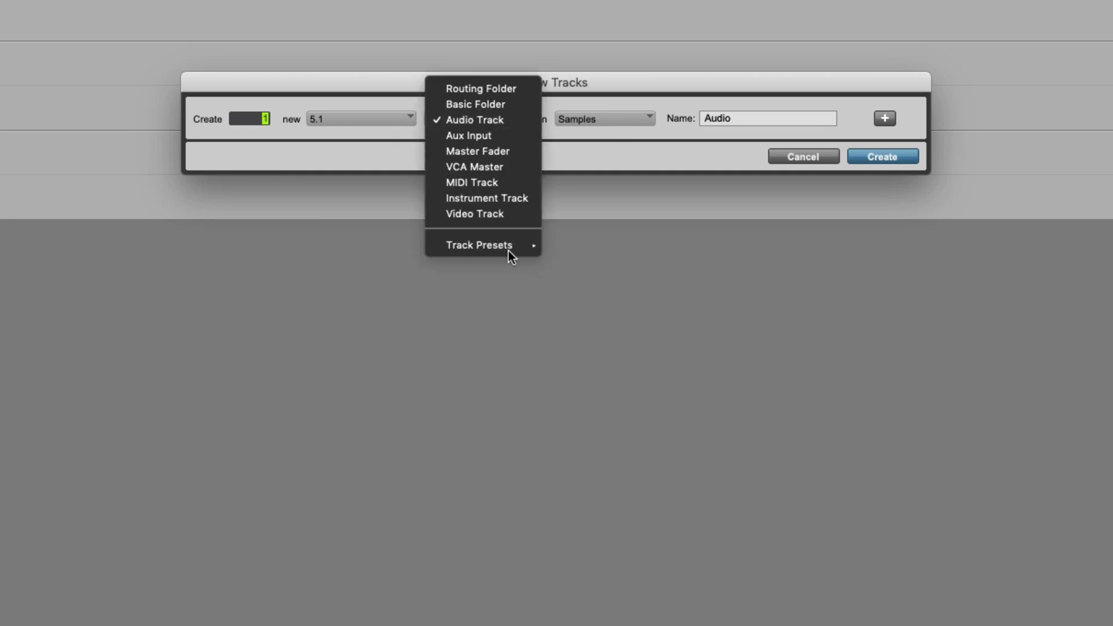
left_click(500, 138)
Name the new track Soundminer.
double_click(753, 114)
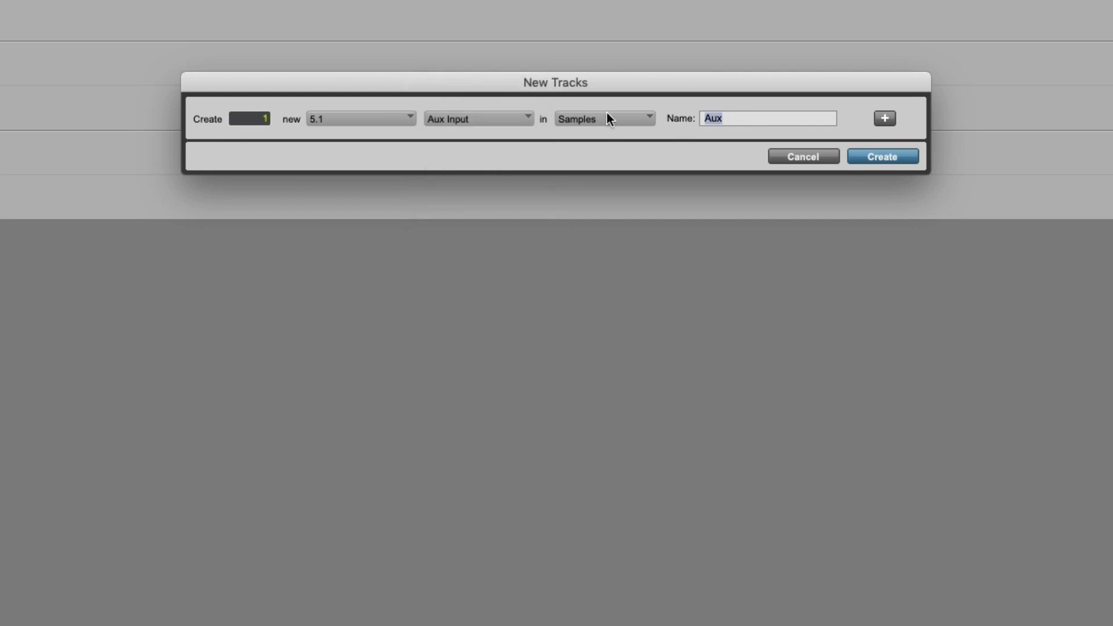
type("Soundmin")
key("BackSpace")
key("BackSpace")
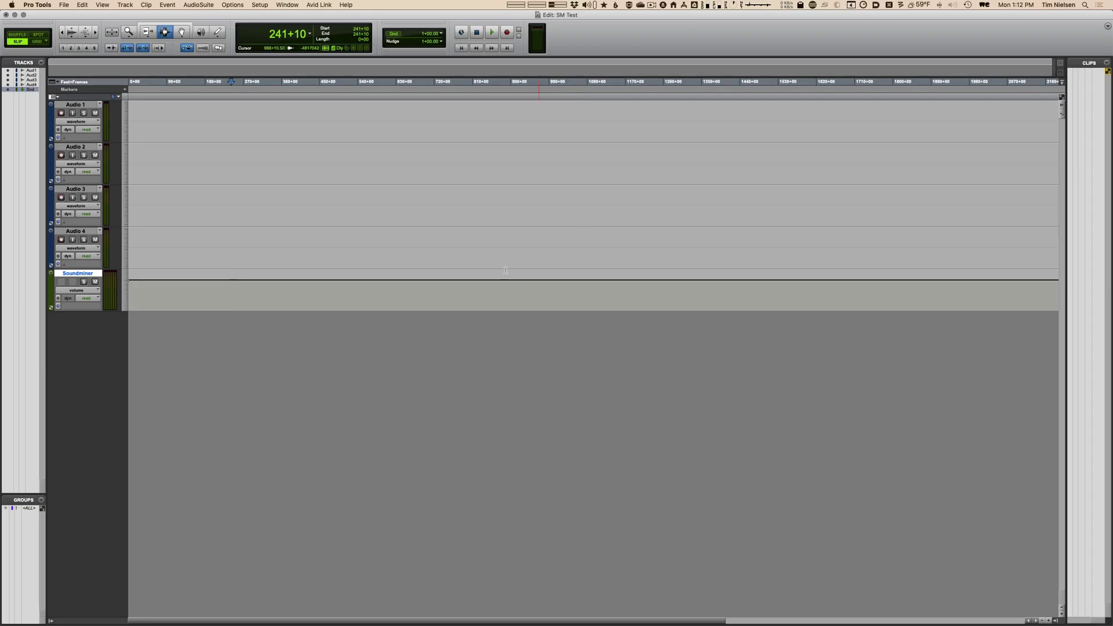
Insert the SM Engine 4.0 mono instrument plug-in on the Soundminer track from the Mix window.
left_click(157, 285)
key("super+equal")
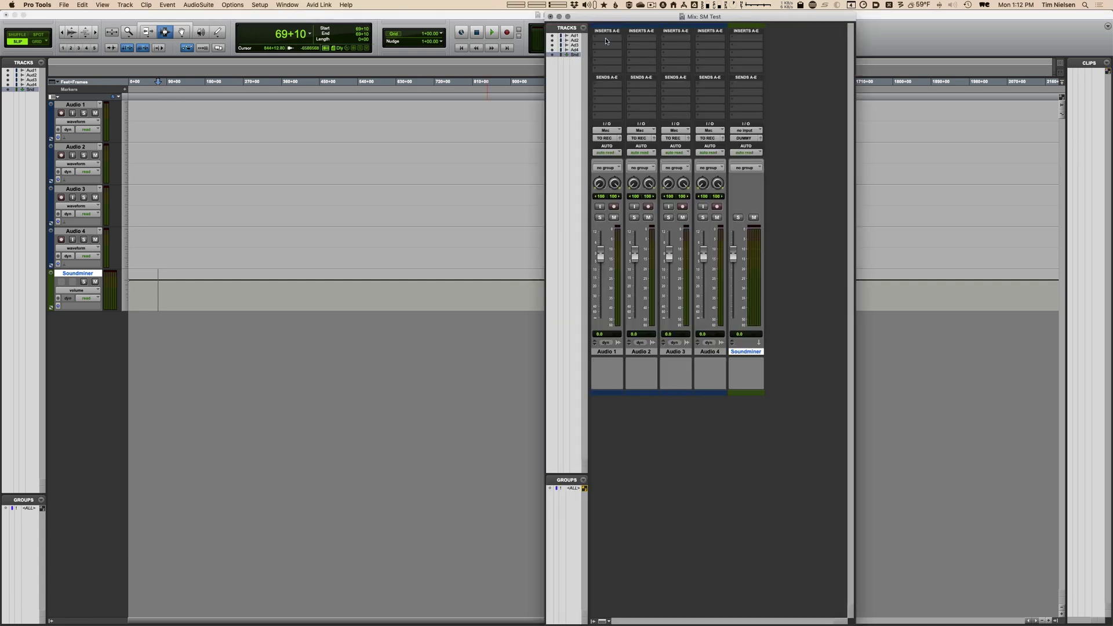
left_click(755, 37)
mouse_move(757, 45)
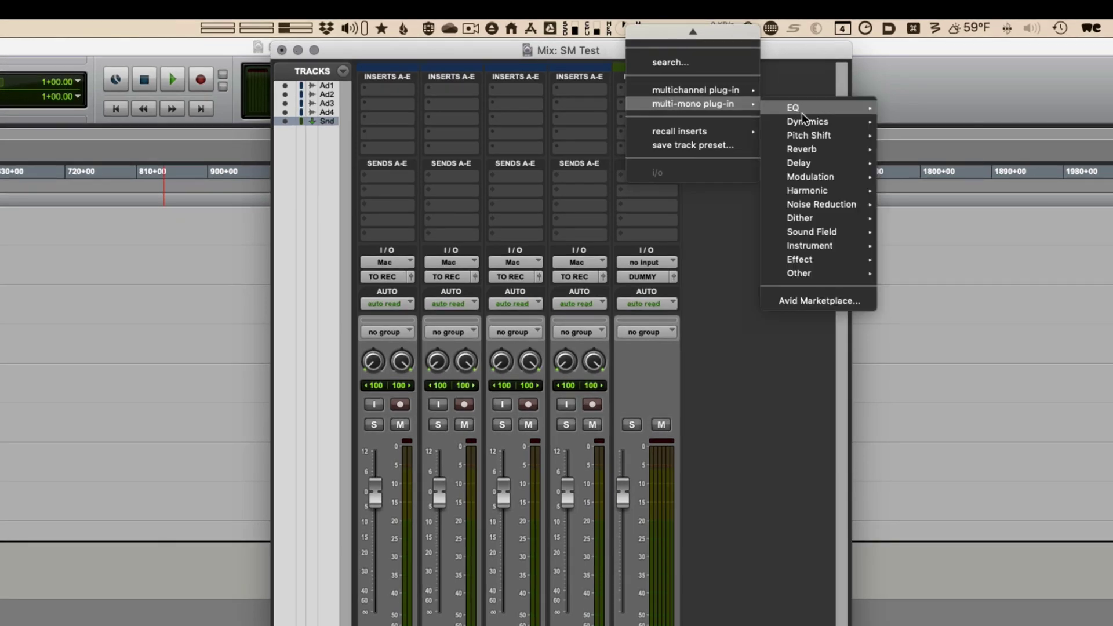
mouse_move(800, 243)
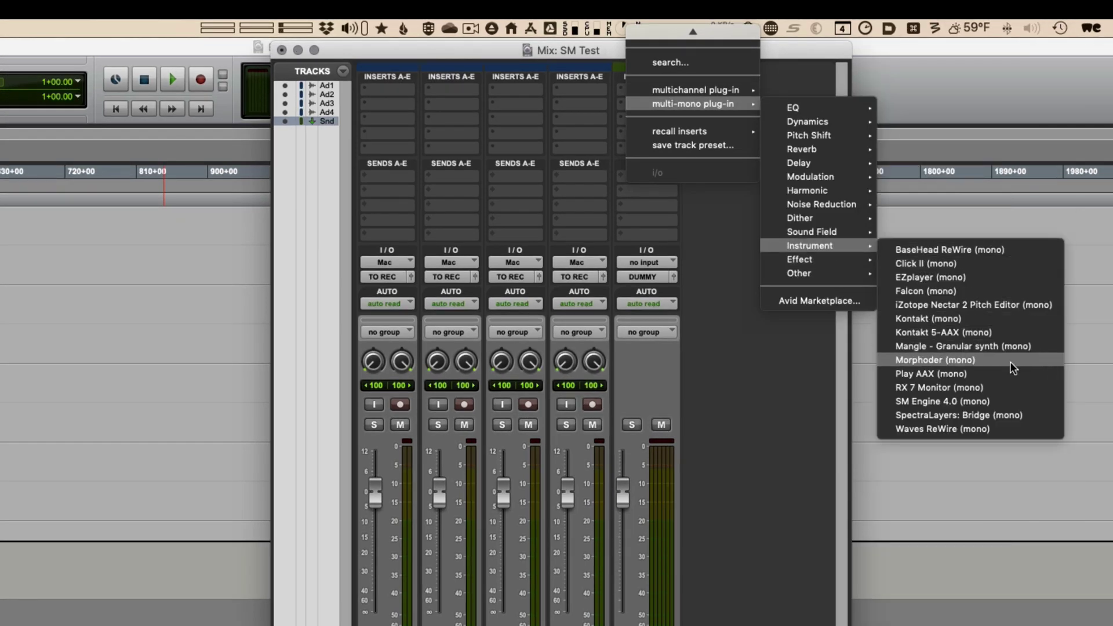
left_click(979, 403)
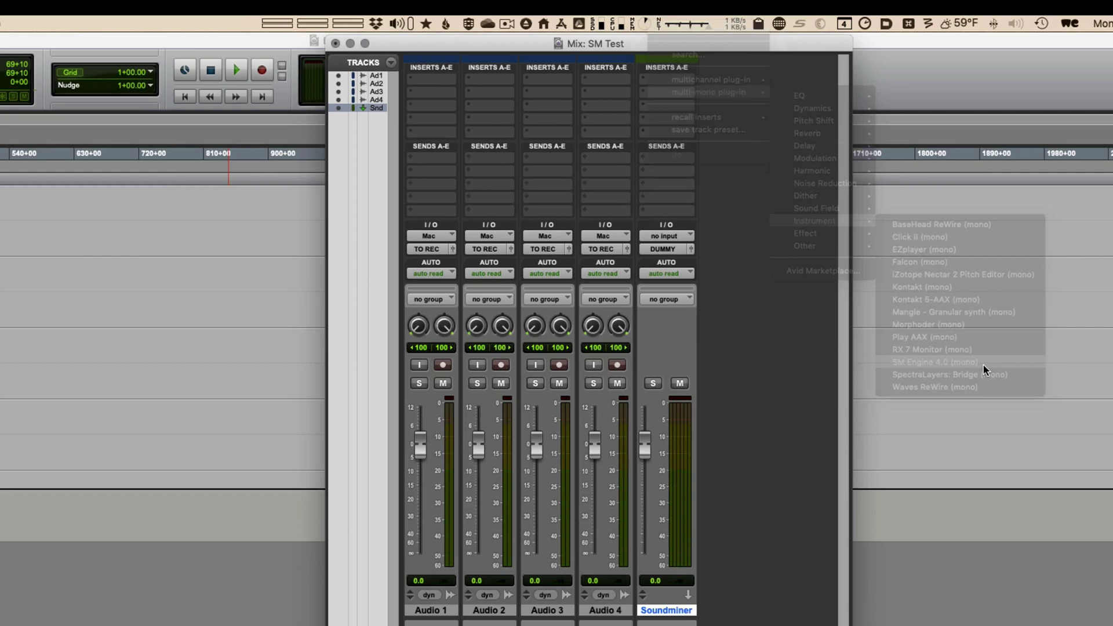
left_click_drag(273, 77, 311, 159)
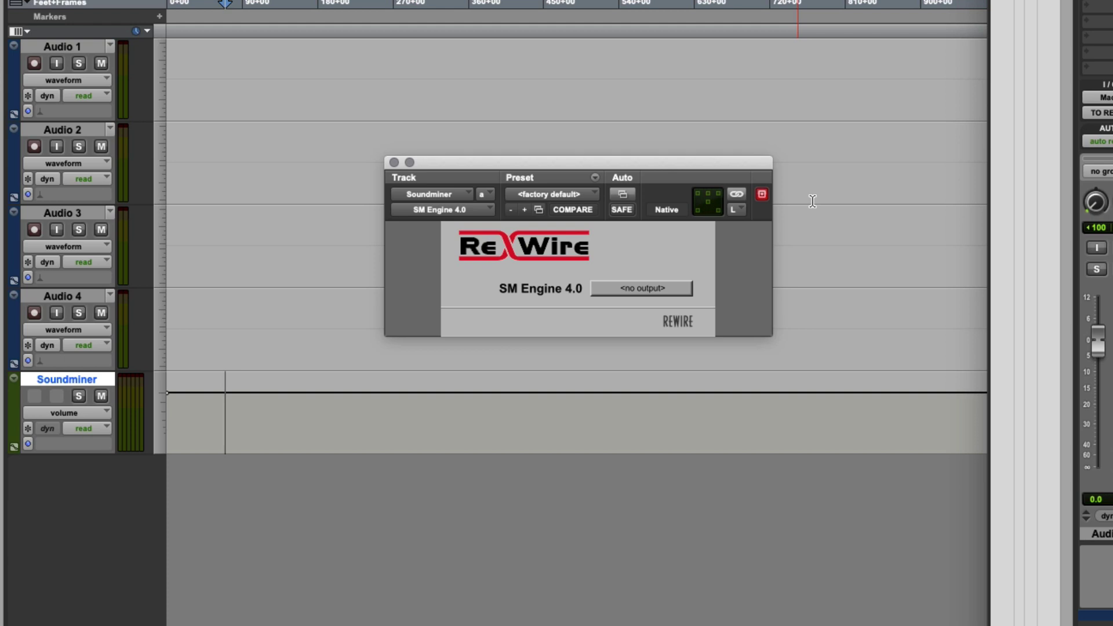
Route the Left channel to SM-L, Center to SM-C and Right to SM-R.
left_click(658, 288)
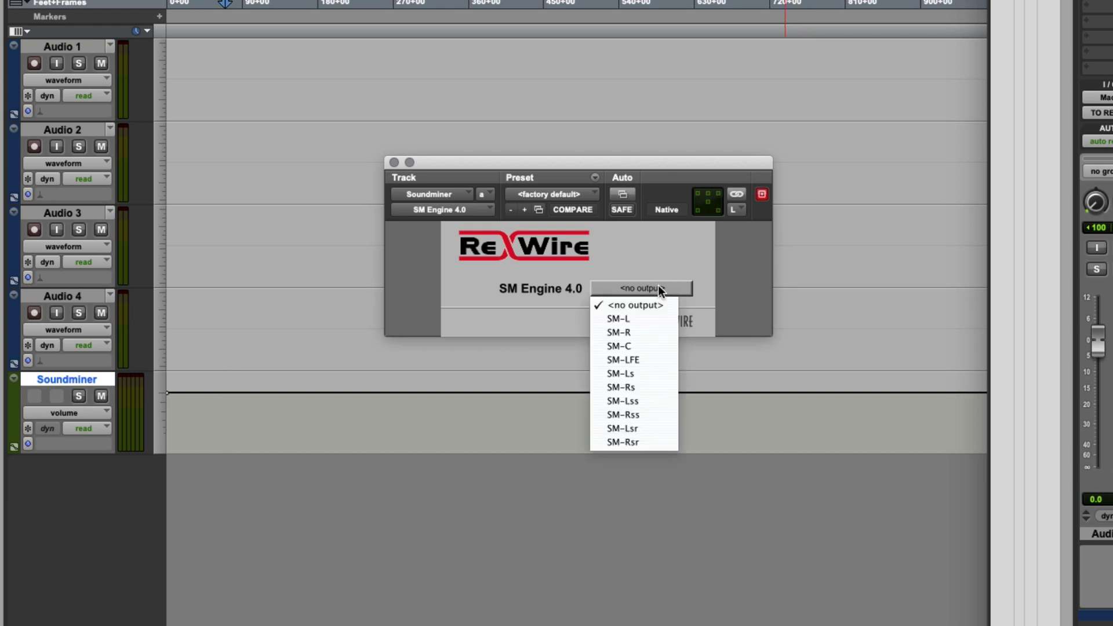
left_click(636, 319)
left_click(741, 211)
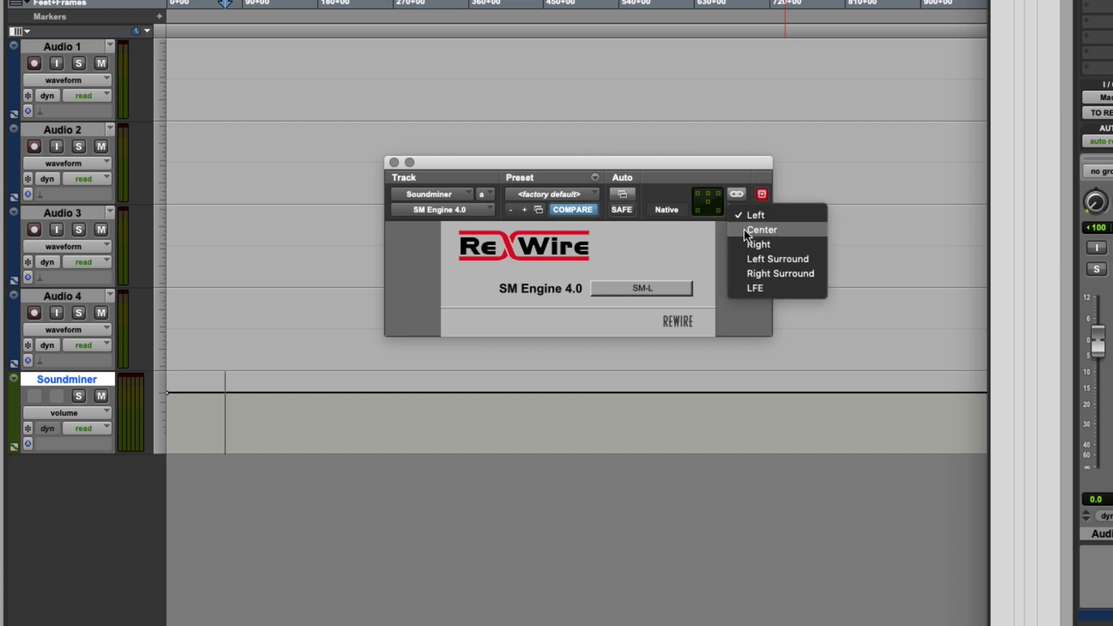
left_click(743, 230)
left_click(655, 285)
left_click(653, 326)
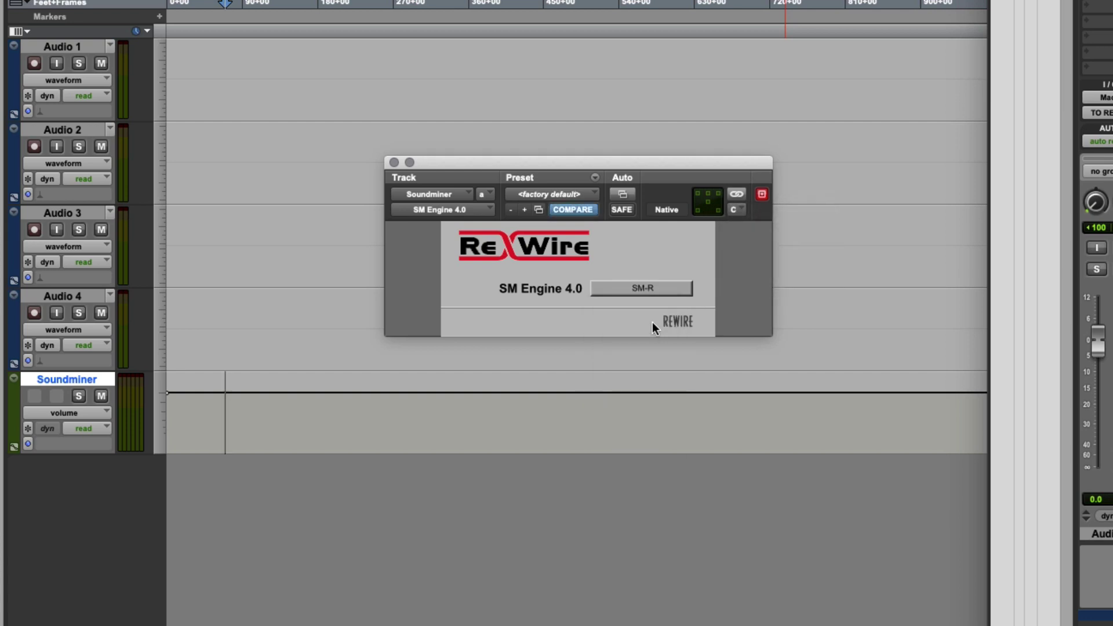
left_click(645, 288)
left_click(645, 332)
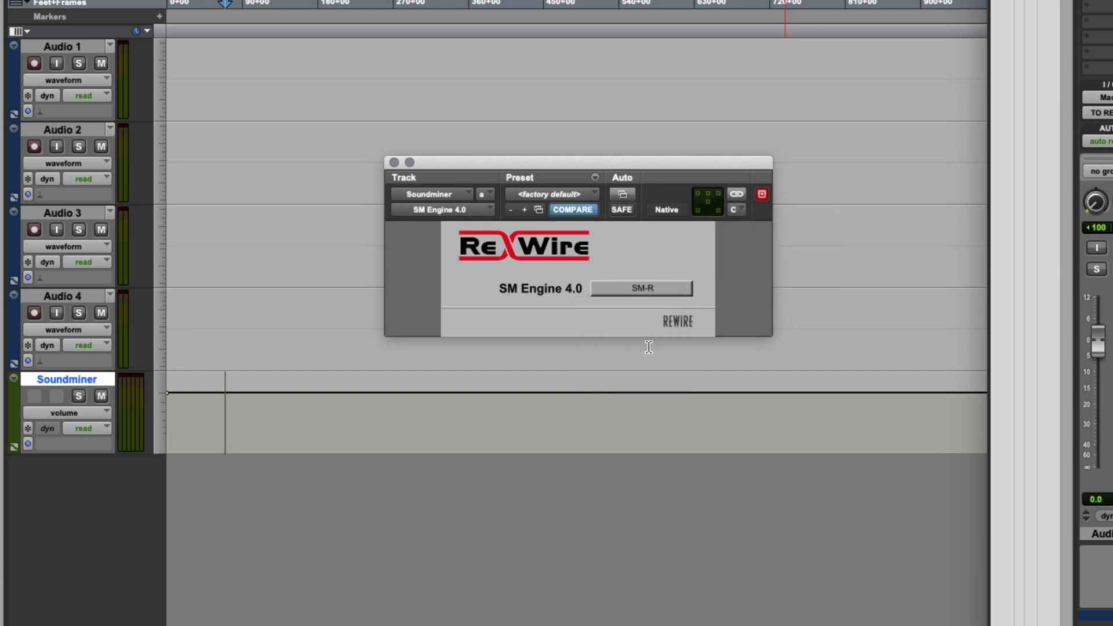
left_click(747, 210)
left_click(747, 229)
left_click(667, 288)
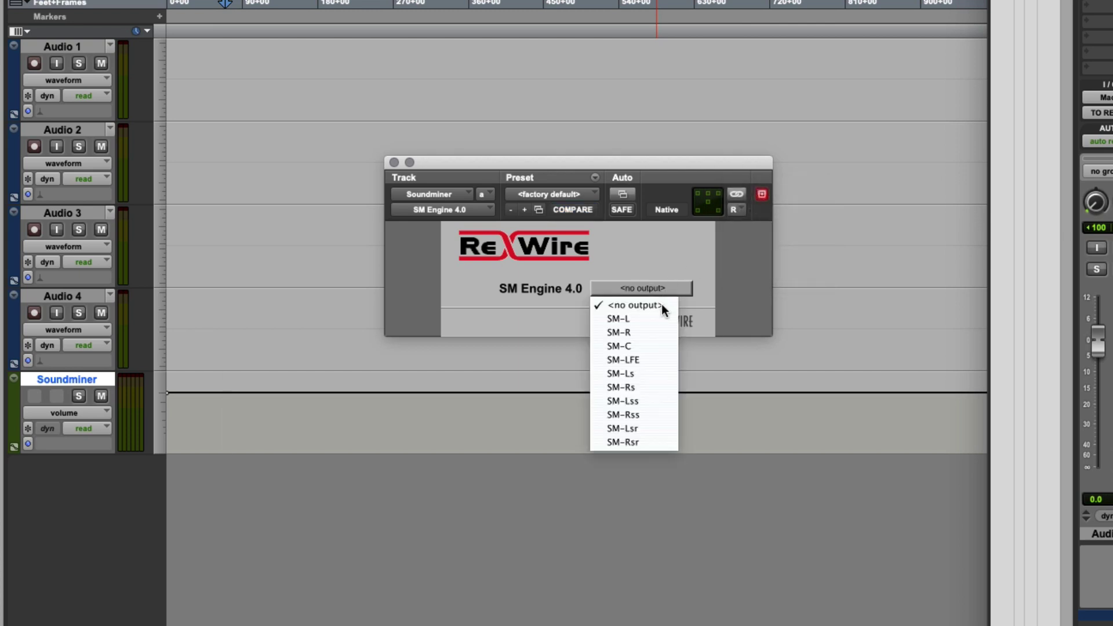
left_click(661, 333)
Route Left Surround to SM-Lsr and Right Surround to SM-Rsr.
left_click(740, 210)
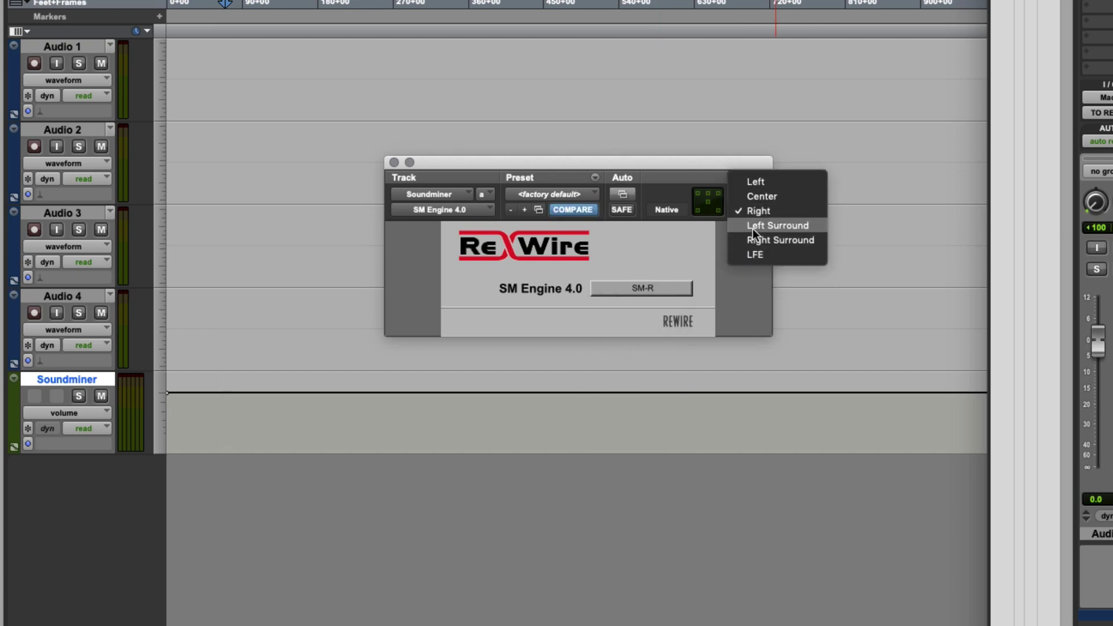
left_click(753, 225)
left_click(676, 287)
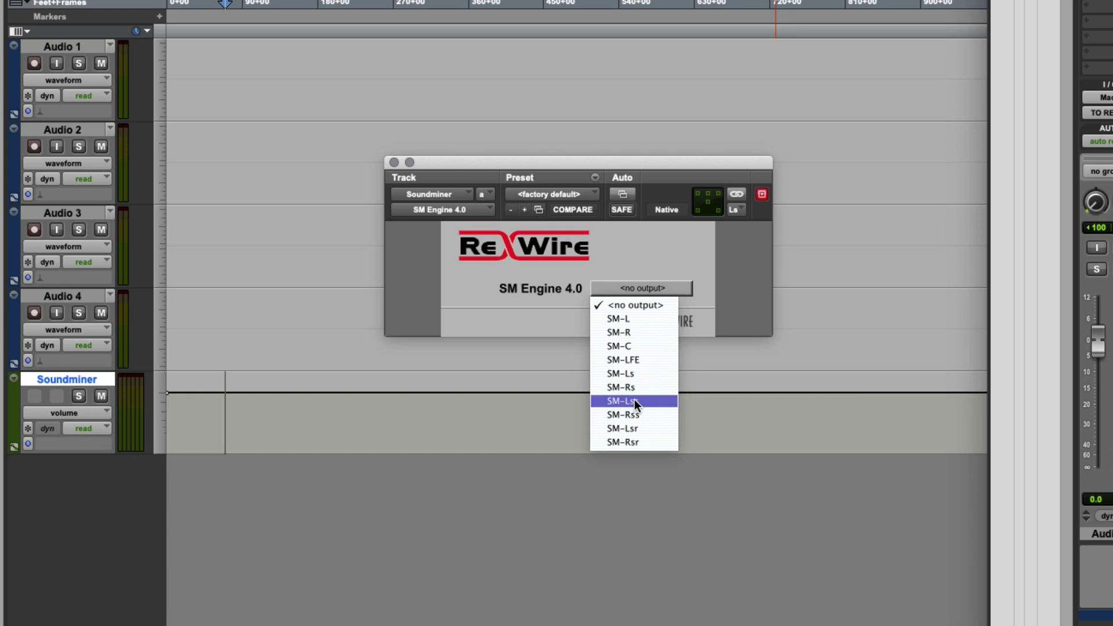
left_click(642, 429)
left_click(740, 207)
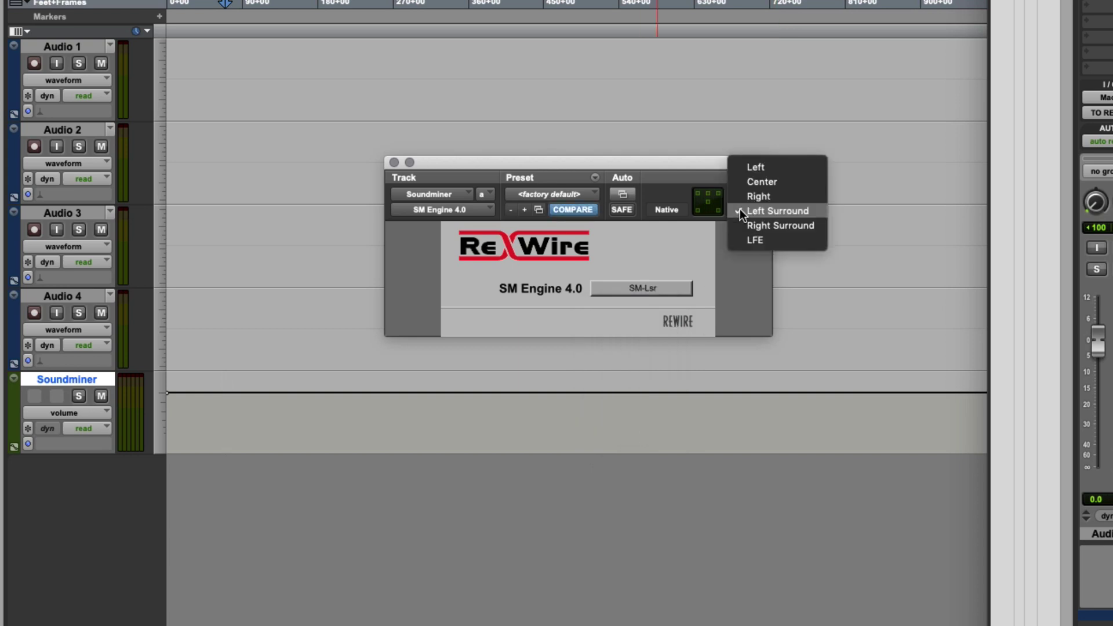
left_click(754, 226)
left_click(655, 287)
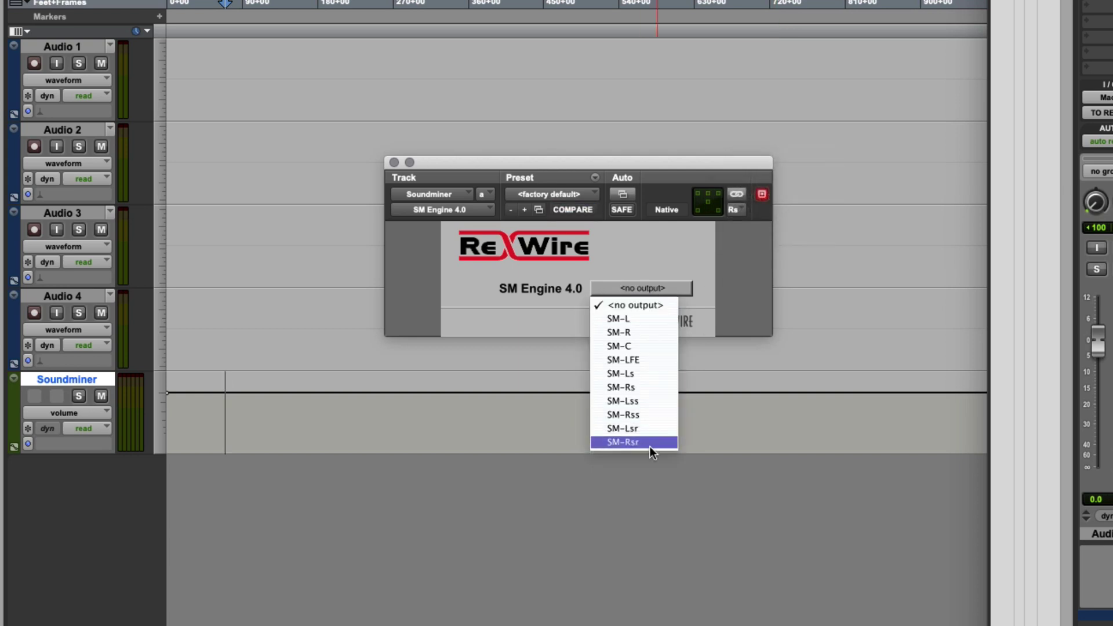
left_click(645, 443)
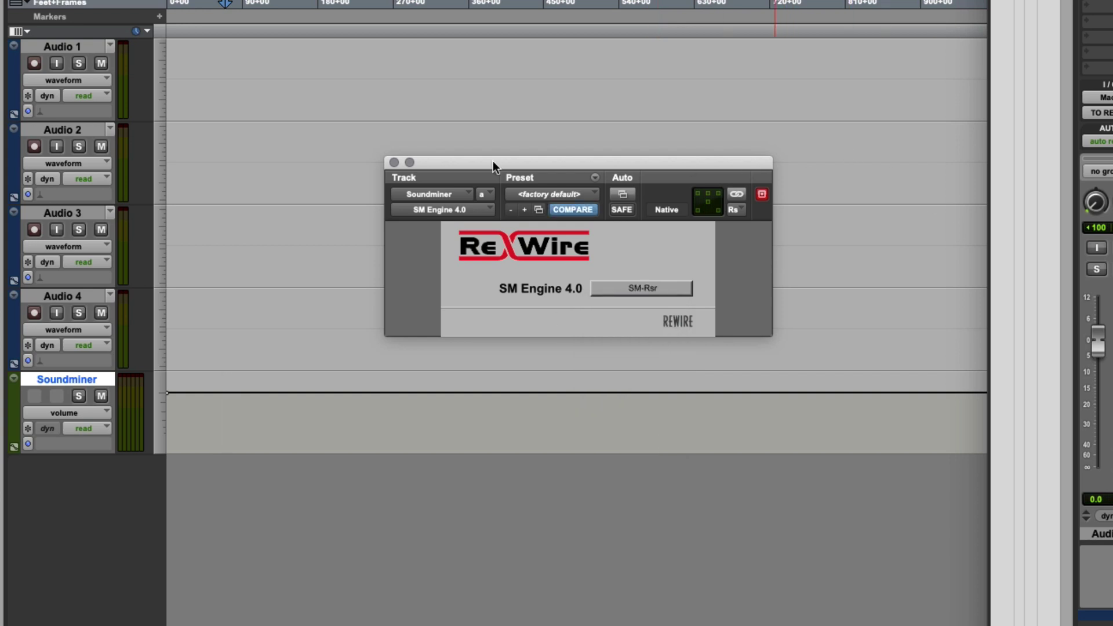
Close the plug-in window and load the Christianshavn apartment courtyard ambience in Soundminer.
left_click(392, 162)
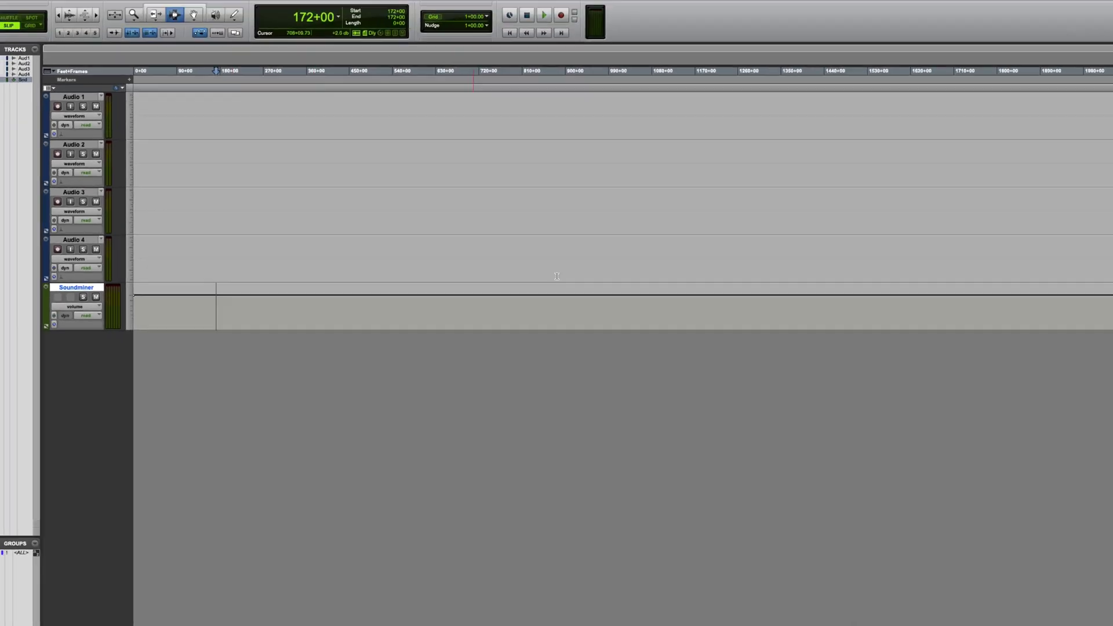
key("super+Tab")
left_click(366, 324)
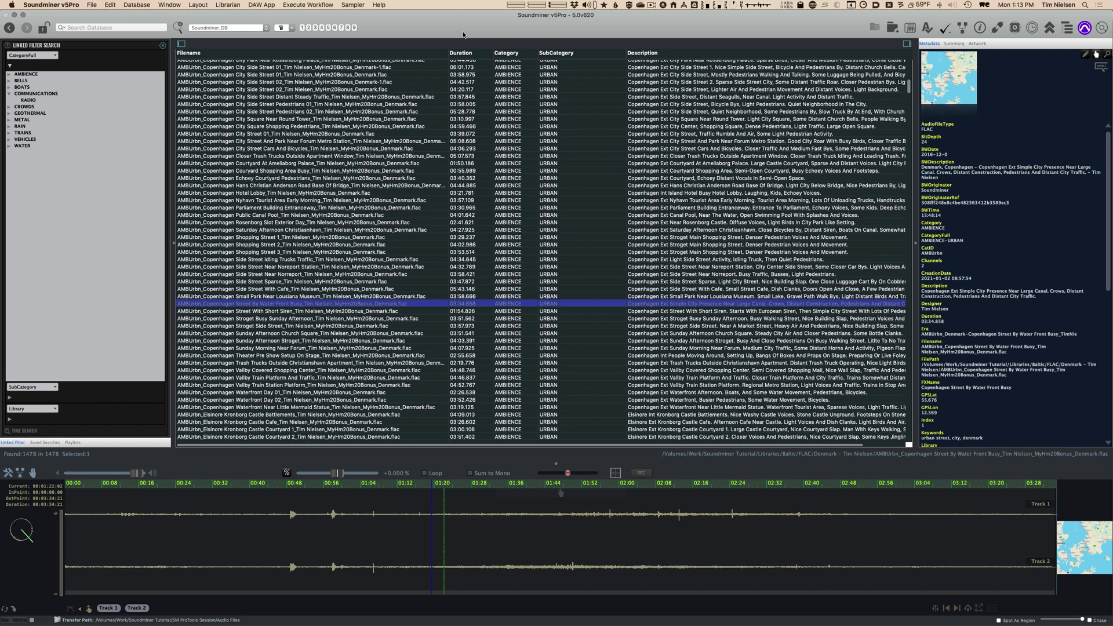
key("super+Tab")
mouse_move(3, 441)
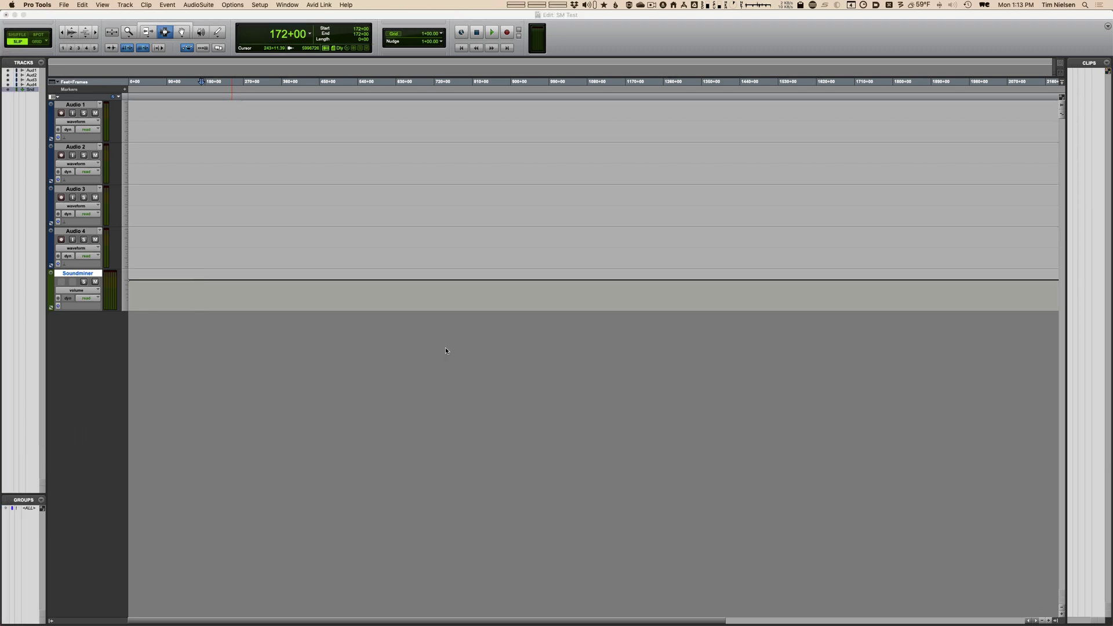
key("super+Tab")
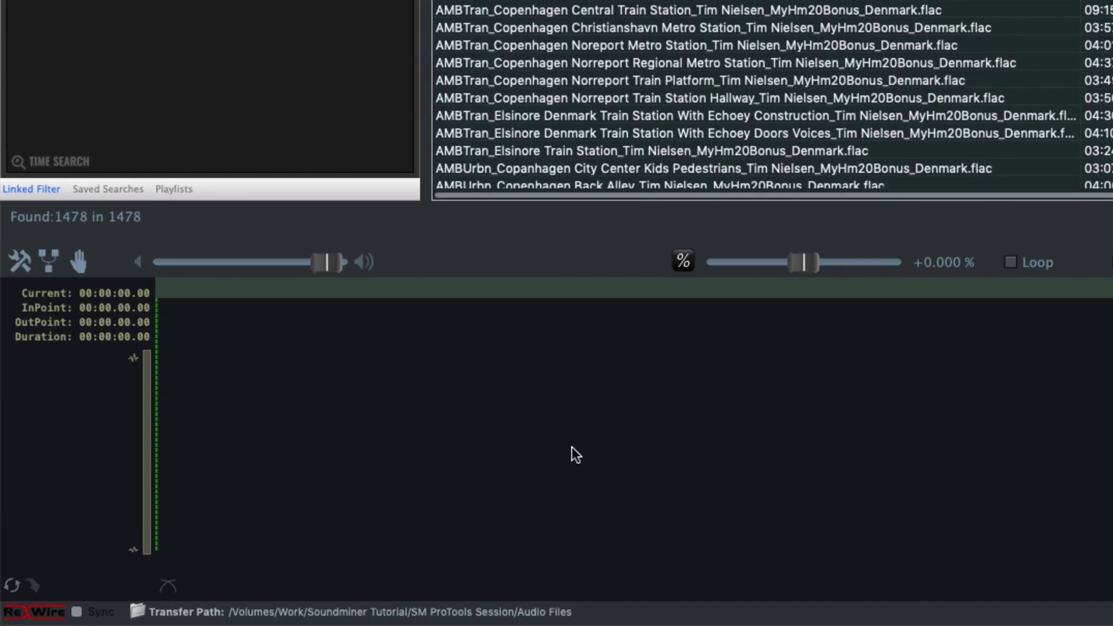
left_click(1020, 7)
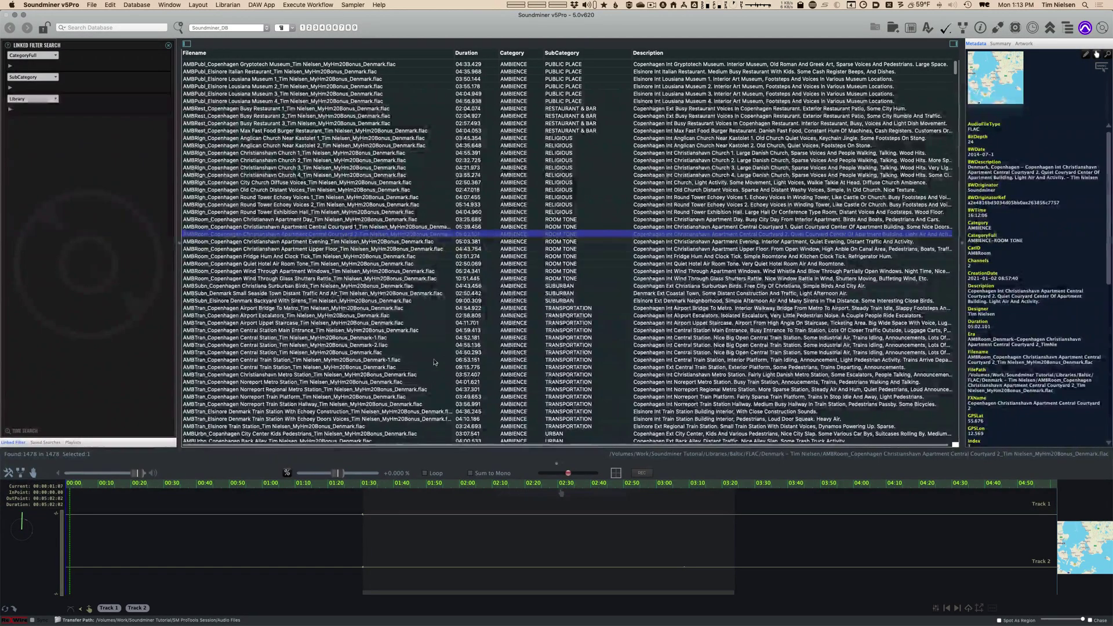
Load the Lunch Crowd walla recording and play it from partway through.
key("super+Tab")
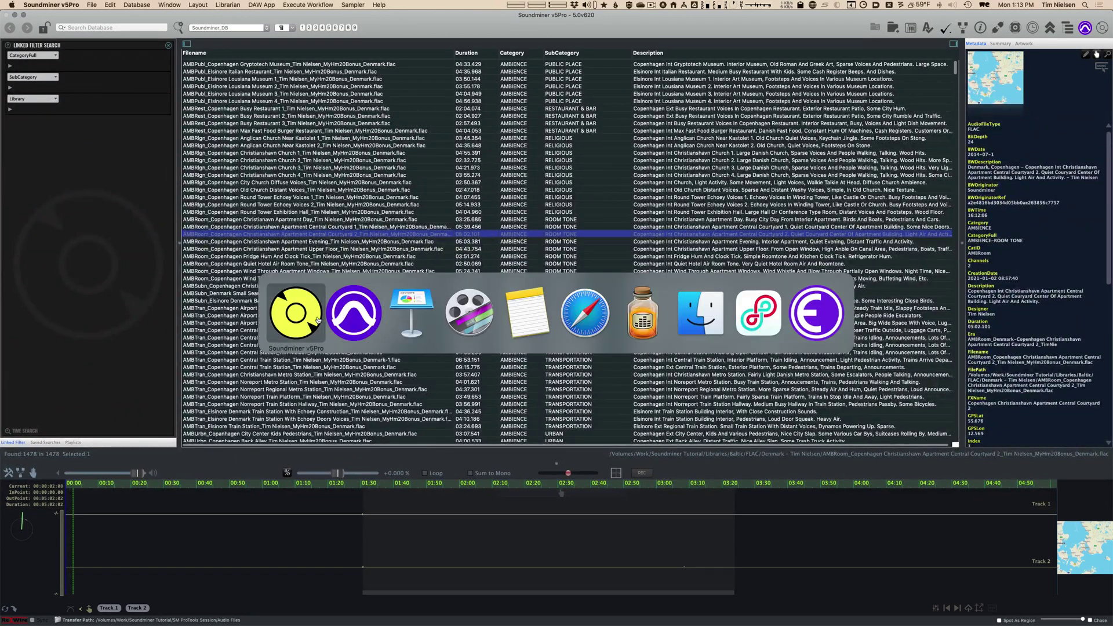
left_click(354, 313)
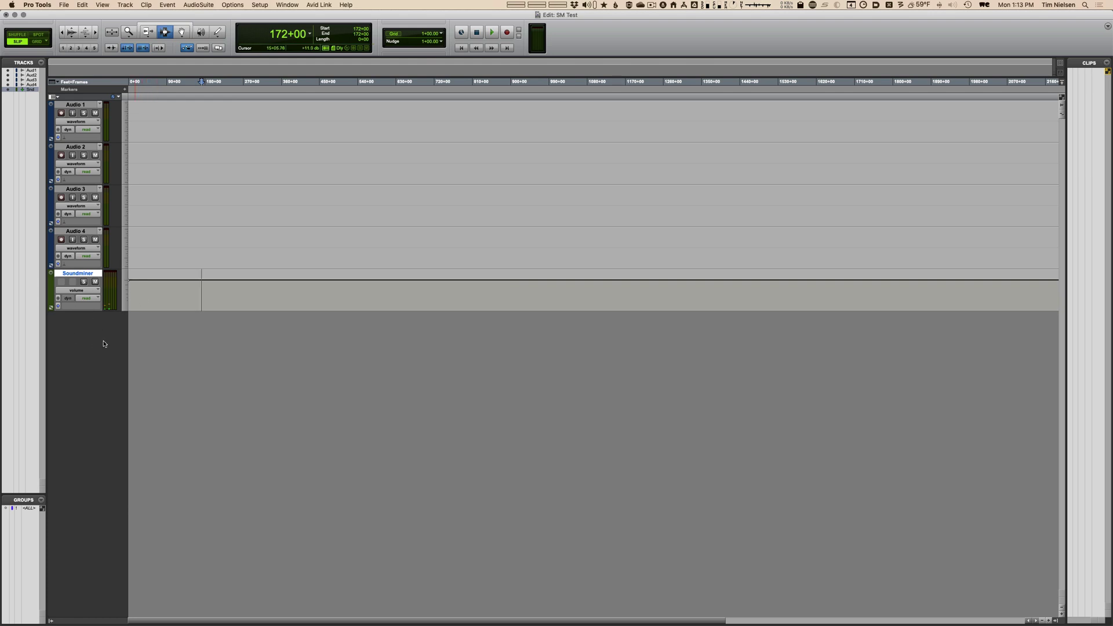
scroll(530, 250, "down", 15)
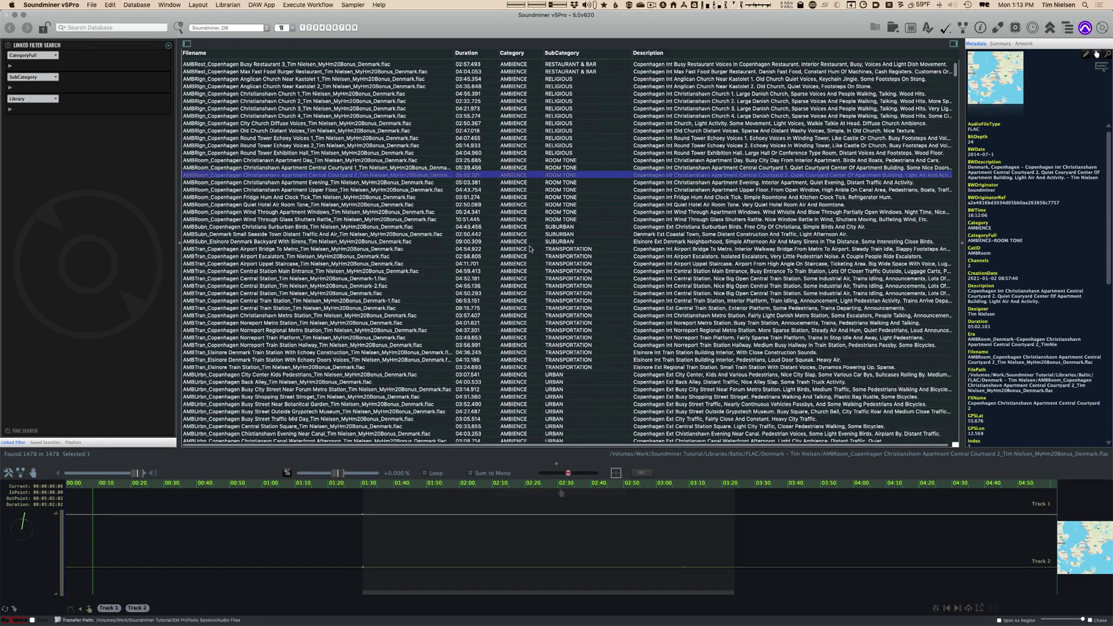
scroll(530, 250, "down", 15)
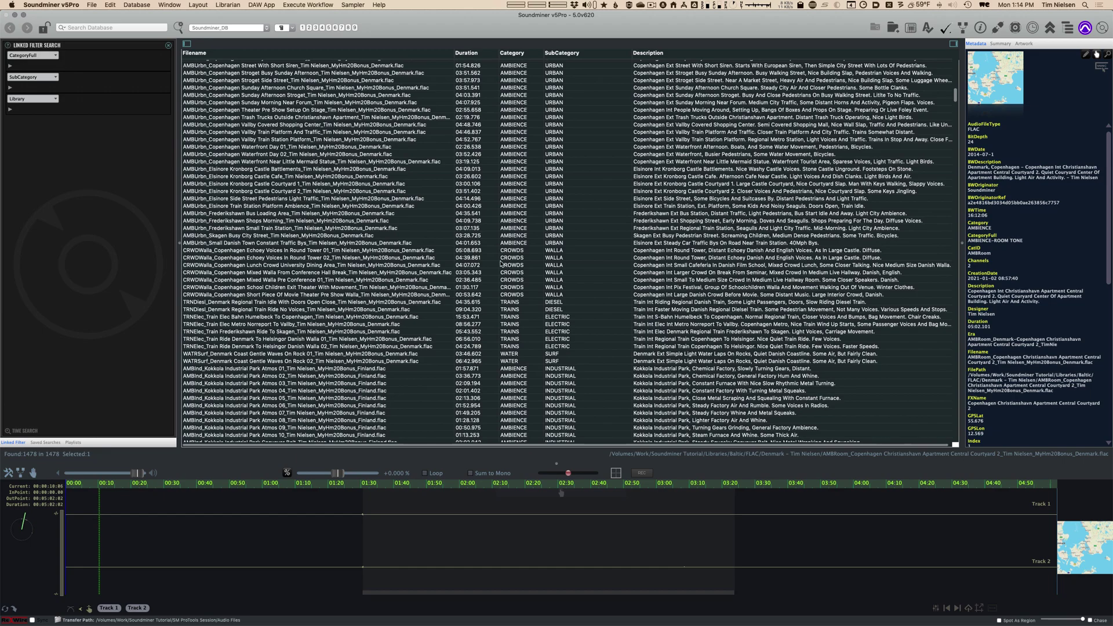
left_click(539, 265)
left_click(394, 551)
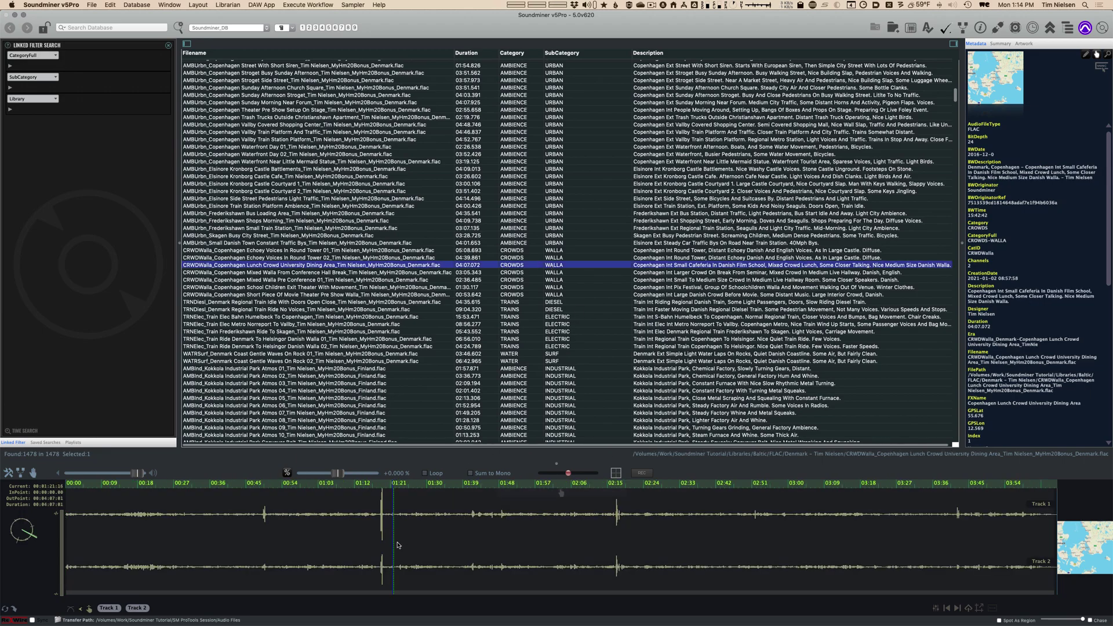
Check Pro Tools, then select the movie theater pre-show walla recording.
key("super+Tab")
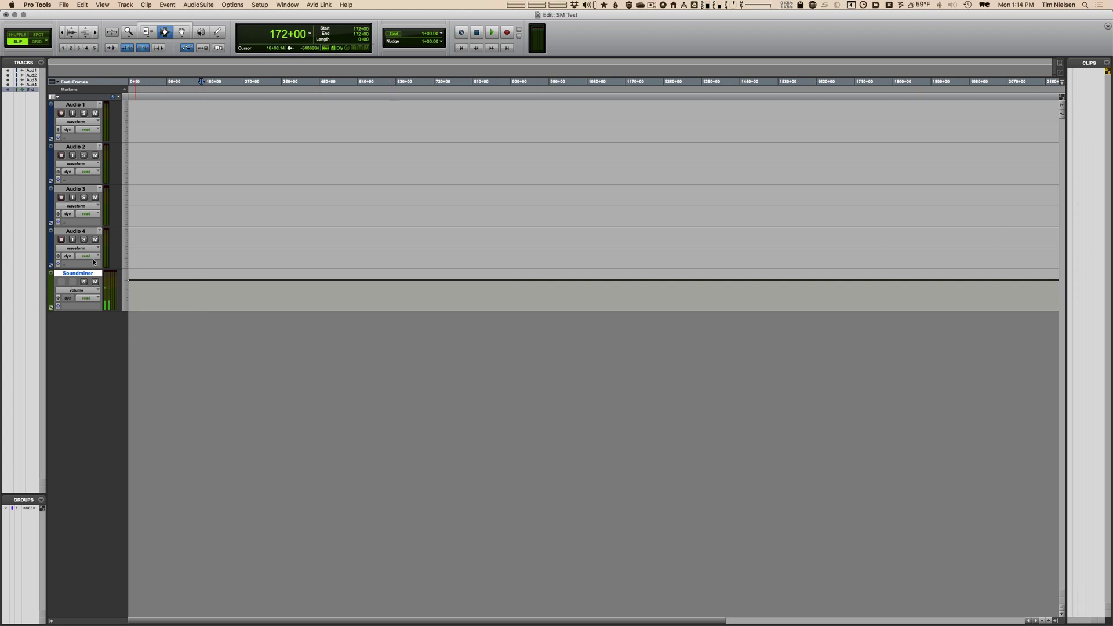
key("super+Tab")
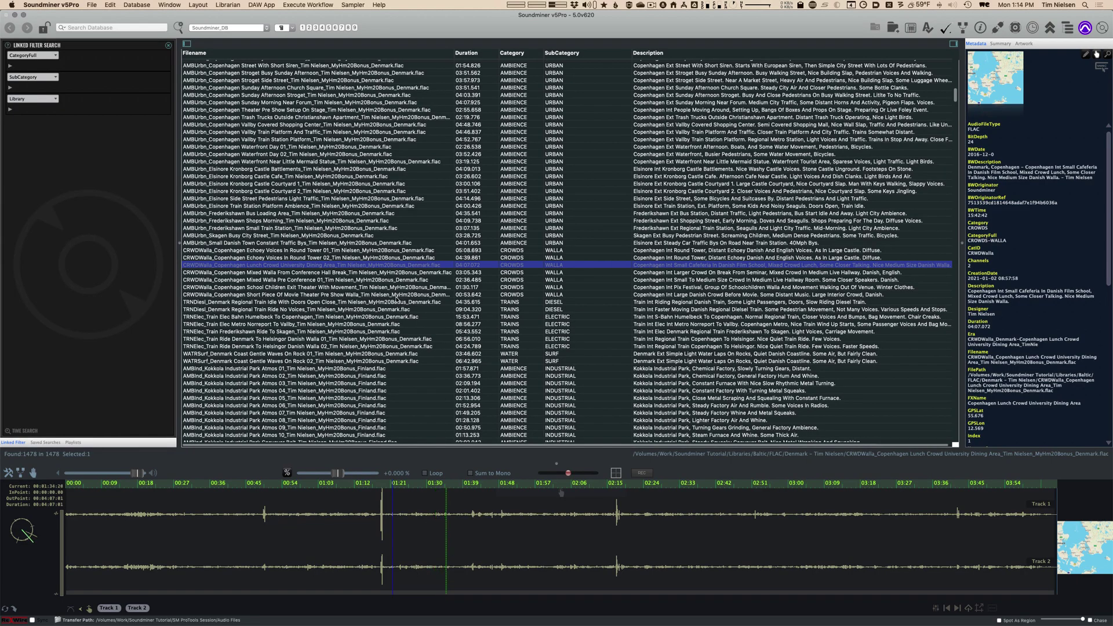
left_click(445, 296)
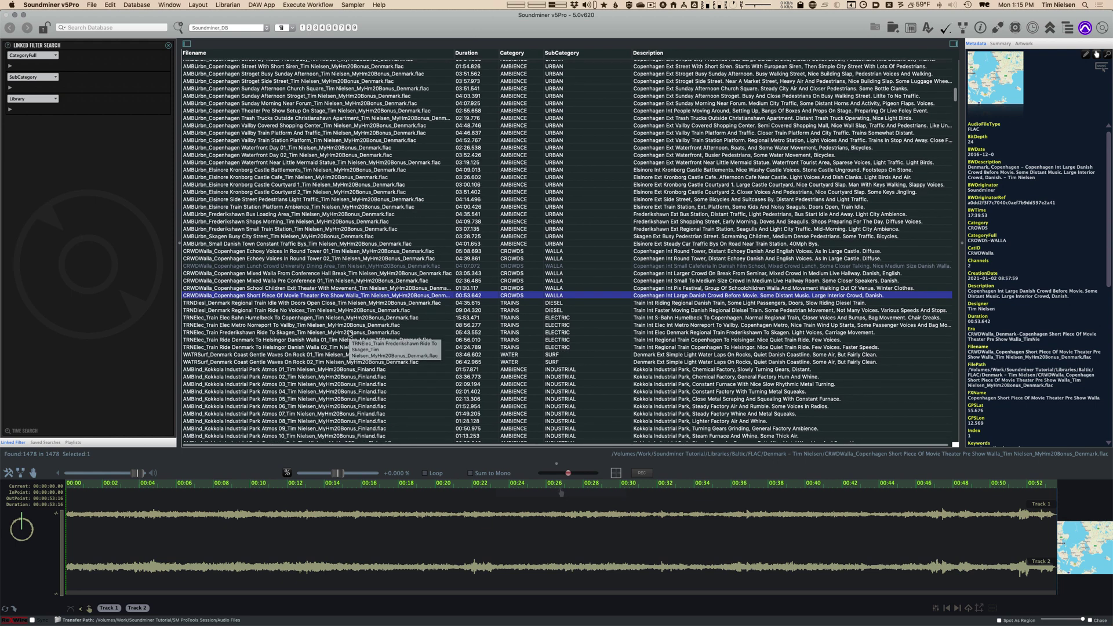
Switch from Soundminer back to Pro Tools after auditioning the pre-show walla.
key("super+Tab")
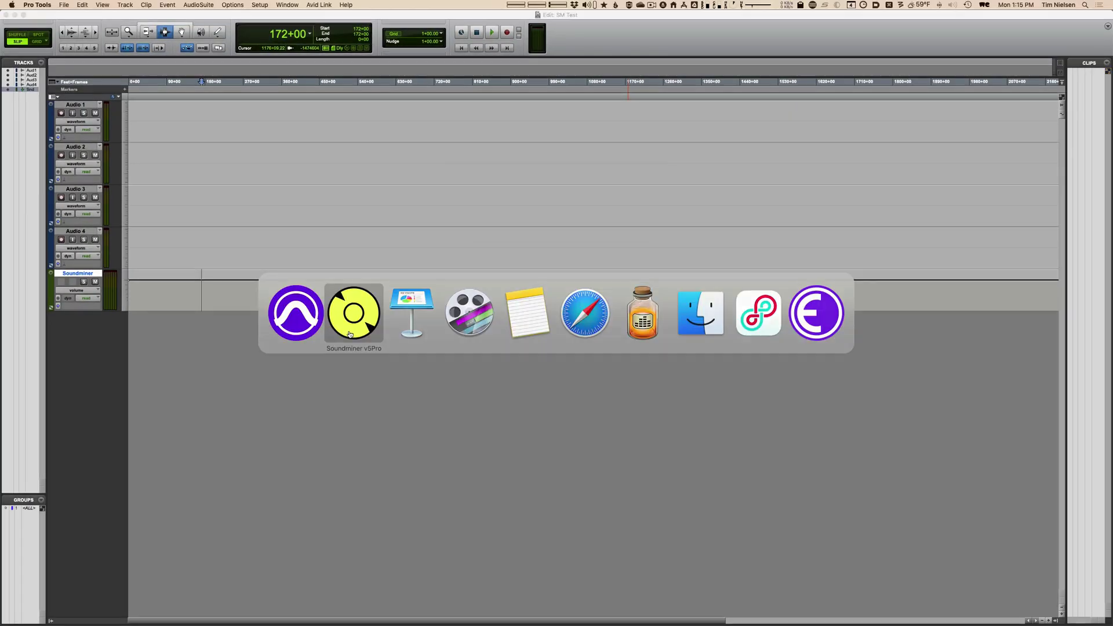
key("super+Tab")
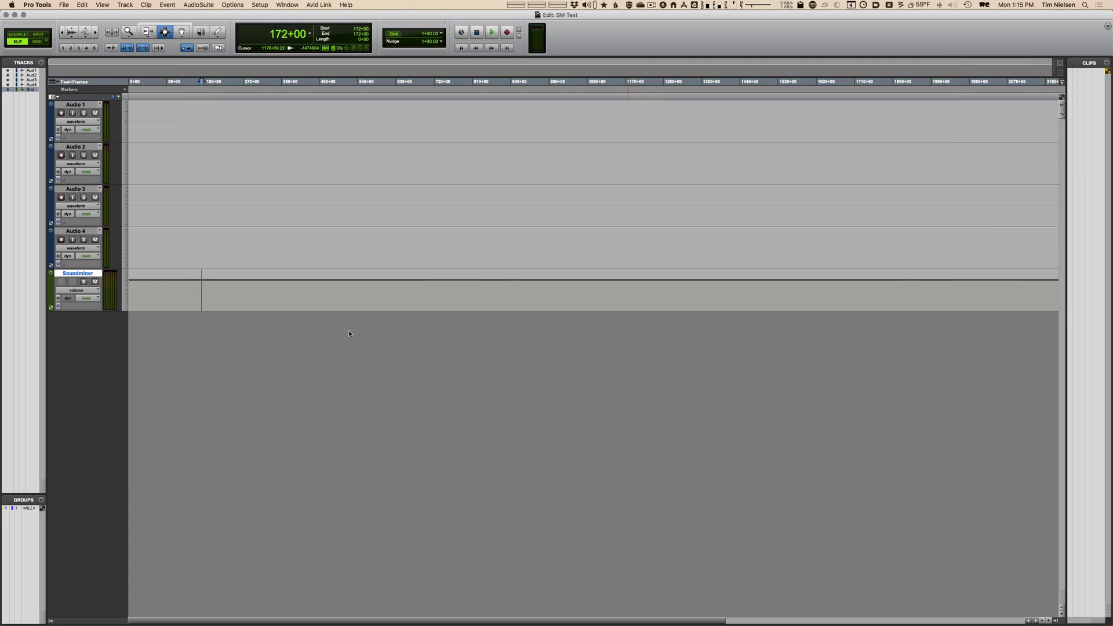
Close the SM Test session with Shift-Cmd-W and bring Soundminer v5Pro forward.
key("shift+super+w")
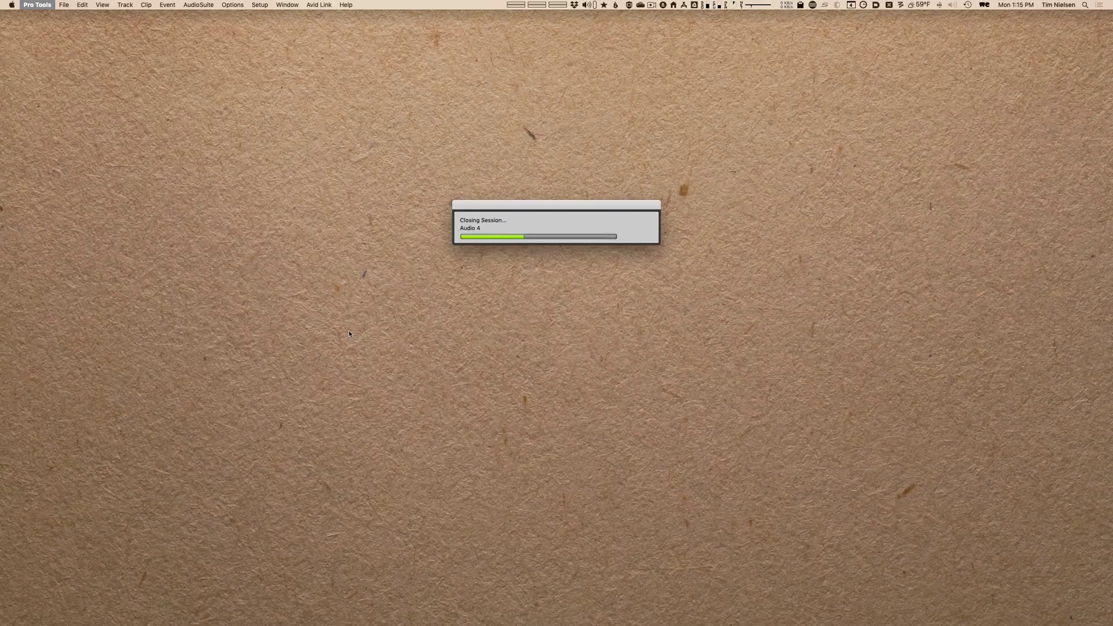
key("super+Tab")
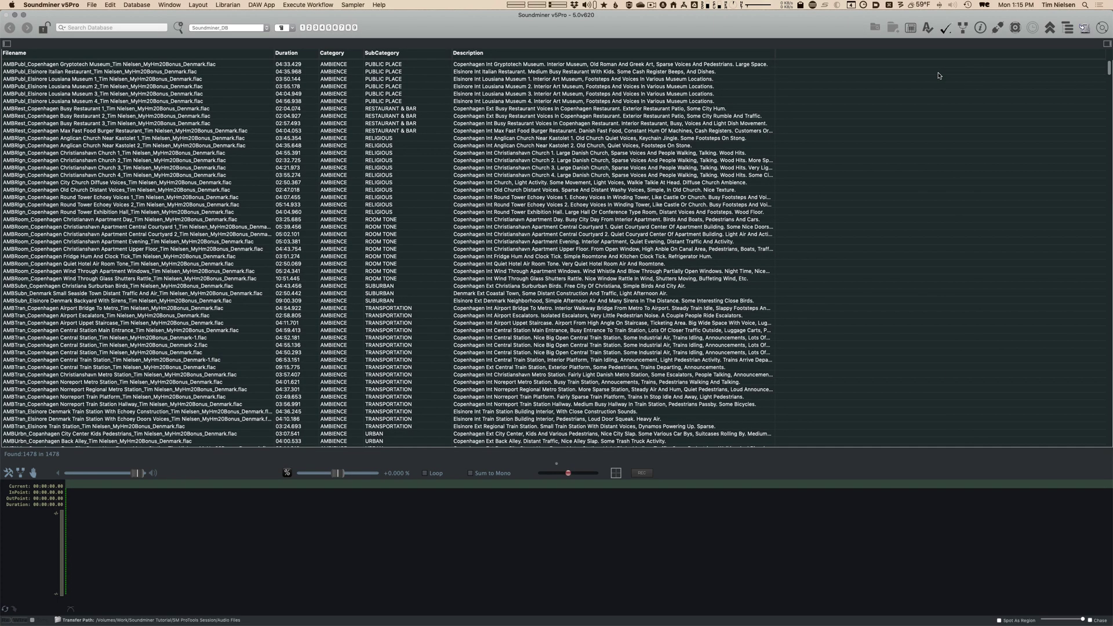